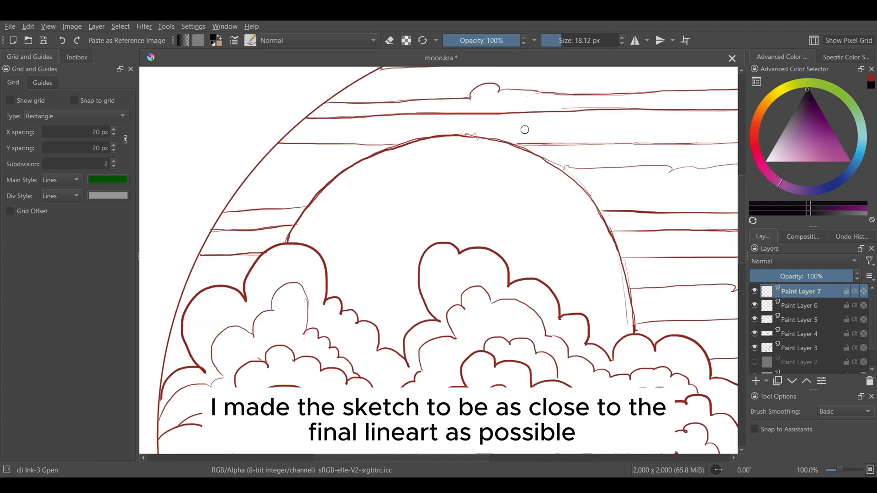
Step: Ink the moon's arc over the sketch with a thick black Dynamic Brush stroke on Paint Layer 7
{"action": "left_click", "coordinate": [76, 57]}
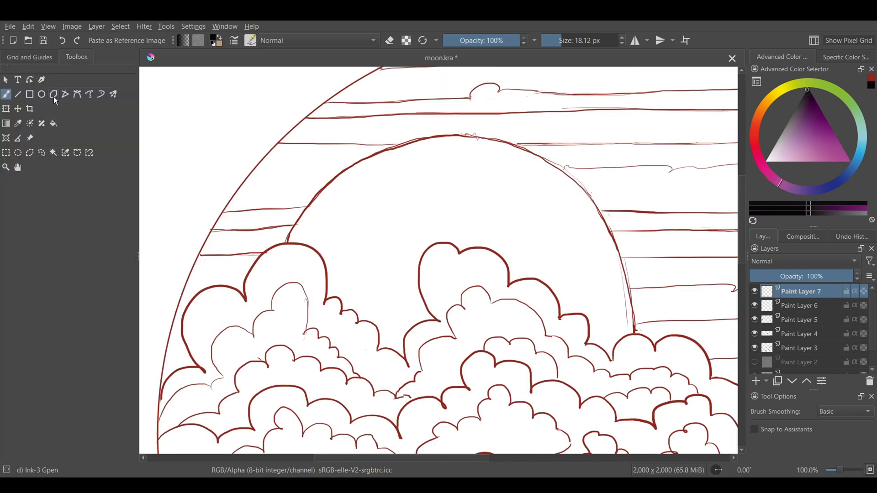
{"action": "left_click", "coordinate": [101, 94]}
{"action": "mouse_move", "coordinate": [285, 243]}
{"action": "left_mouse_down"}
{"action": "mouse_move", "coordinate": [322, 189]}
{"action": "mouse_move", "coordinate": [464, 130]}
{"action": "mouse_move", "coordinate": [534, 153]}
{"action": "mouse_move", "coordinate": [607, 228]}
{"action": "mouse_move", "coordinate": [633, 336]}
{"action": "left_mouse_up"}
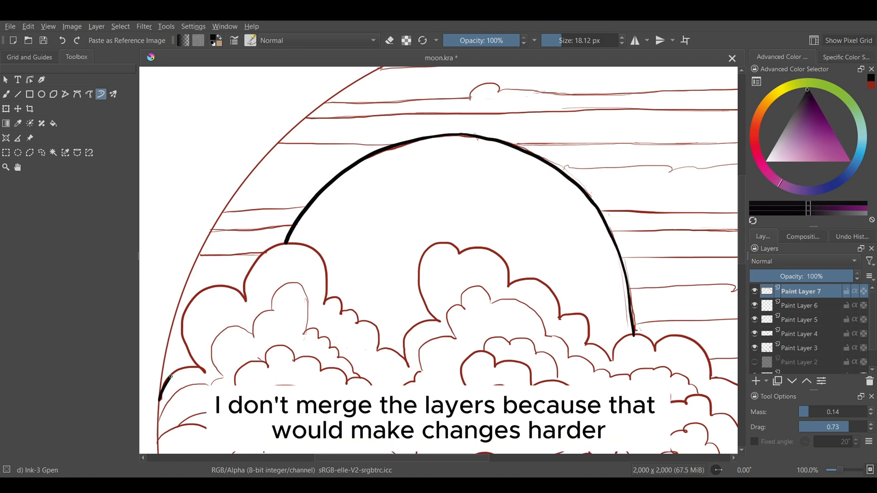
Step: Ink the thick outline of the upper-left cloud up to the moon's edge, redoing the misplaced bump
{"action": "mouse_move", "coordinate": [171, 376]}
{"action": "left_mouse_down"}
{"action": "mouse_move", "coordinate": [206, 365]}
{"action": "mouse_move", "coordinate": [191, 348]}
{"action": "mouse_move", "coordinate": [185, 315]}
{"action": "mouse_move", "coordinate": [239, 297]}
{"action": "left_mouse_up"}
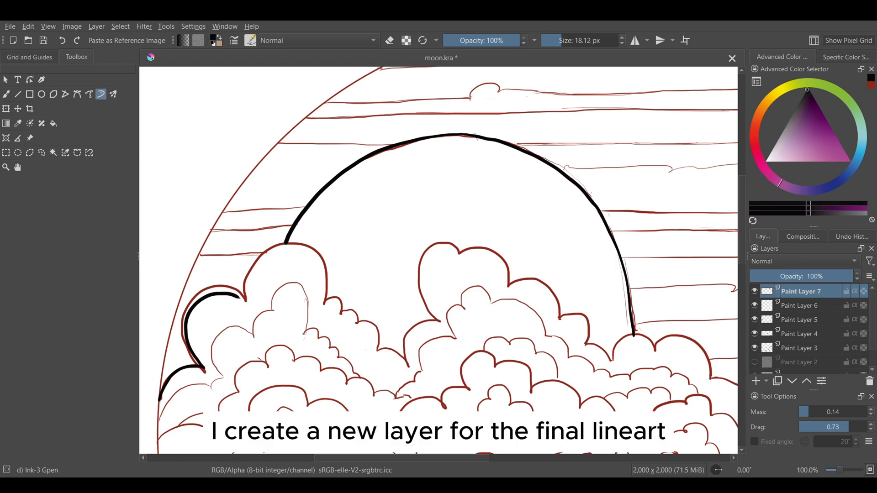
{"action": "key", "text": "ctrl+z"}
{"action": "mouse_move", "coordinate": [203, 368]}
{"action": "left_mouse_down"}
{"action": "mouse_move", "coordinate": [192, 356]}
{"action": "mouse_move", "coordinate": [201, 291]}
{"action": "mouse_move", "coordinate": [245, 299]}
{"action": "mouse_move", "coordinate": [248, 269]}
{"action": "mouse_move", "coordinate": [319, 253]}
{"action": "mouse_move", "coordinate": [326, 304]}
{"action": "left_mouse_up"}
Step: Group the sketch layers, leaving Paint Layer 1 outside the group, and lower the group's opacity to 48%
{"action": "left_click", "coordinate": [820, 305]}
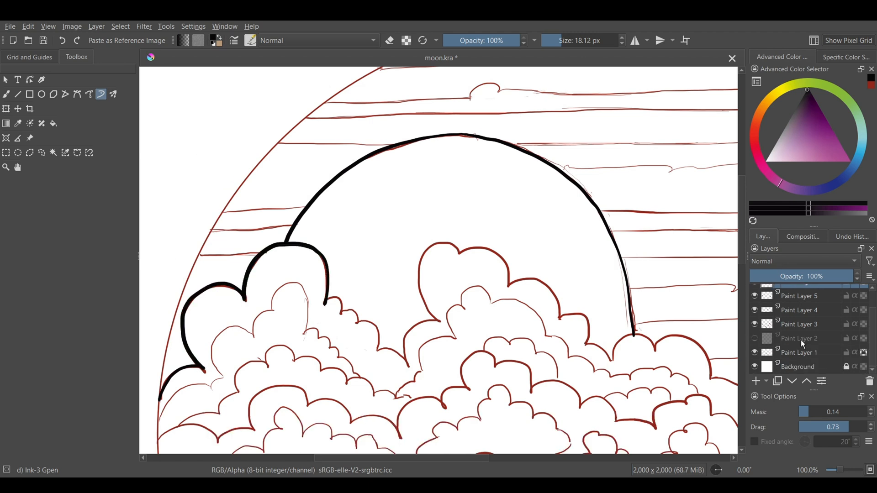
{"action": "left_click", "coordinate": [798, 351], "text": "shift"}
{"action": "key", "text": "ctrl+g"}
{"action": "left_click", "coordinate": [807, 305]}
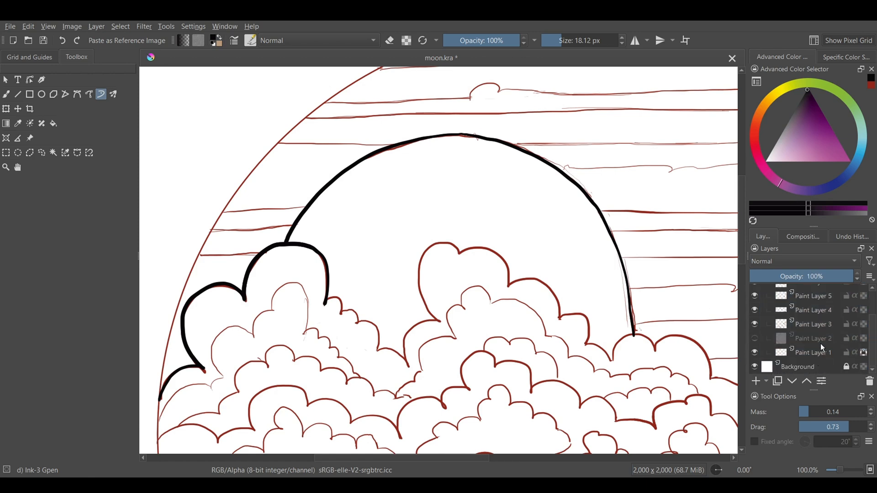
{"action": "left_click_drag", "start_coordinate": [820, 276], "coordinate": [799, 277]}
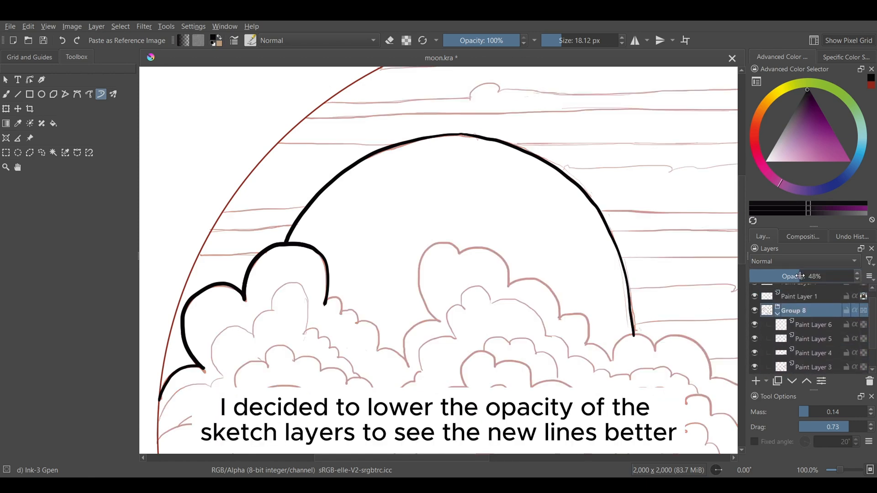
Step: Continue the thick cloud outline on Paint Layer 7 from the upper-left cloud over the two top bumps of the central cloud
{"action": "scroll", "coordinate": [270, 272], "scroll_direction": "down", "scroll_amount": 3}
{"action": "key", "text": "plus"}
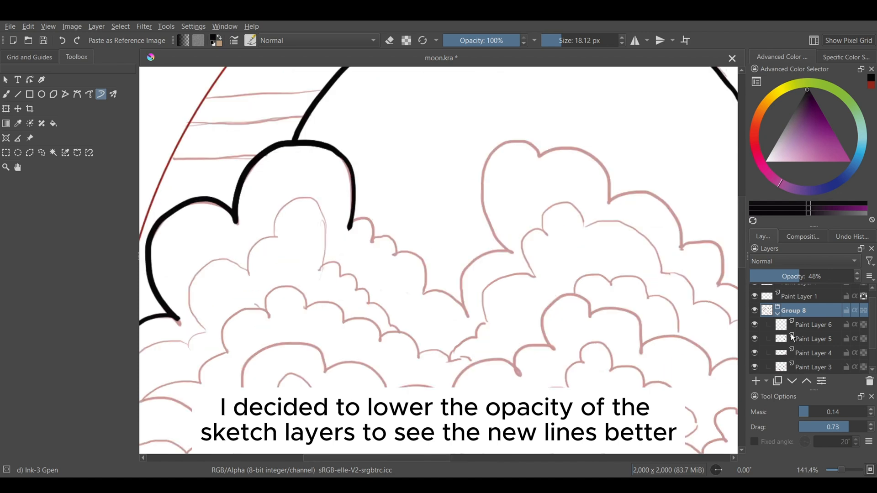
{"action": "left_click", "coordinate": [797, 296]}
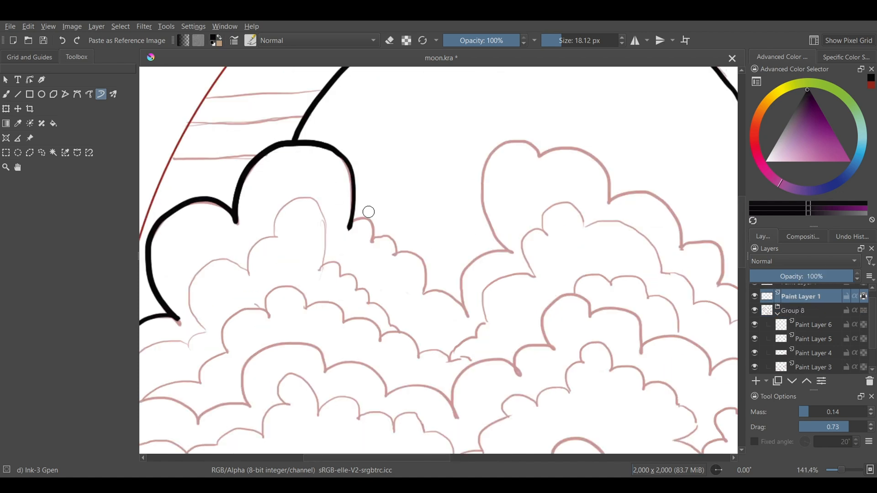
{"action": "key", "text": "Insert"}
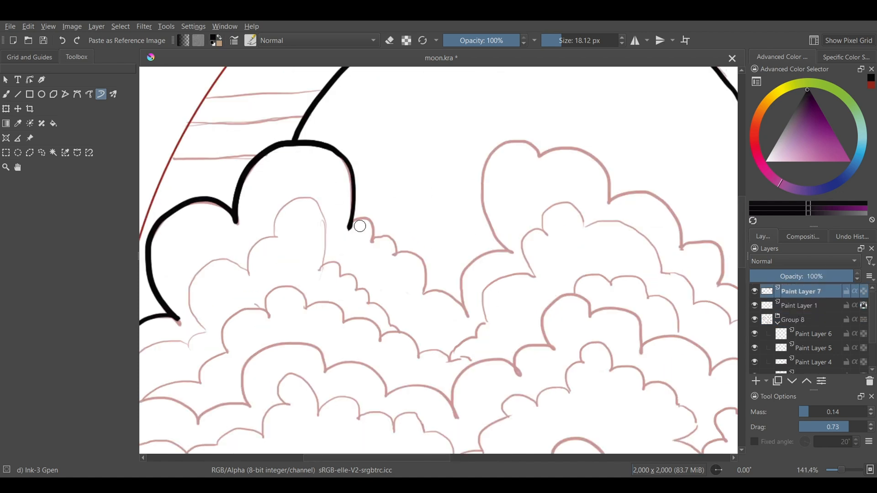
{"action": "mouse_move", "coordinate": [350, 227]}
{"action": "left_mouse_down"}
{"action": "mouse_move", "coordinate": [407, 251]}
{"action": "mouse_move", "coordinate": [422, 292]}
{"action": "mouse_move", "coordinate": [470, 323]}
{"action": "mouse_move", "coordinate": [504, 253]}
{"action": "mouse_move", "coordinate": [491, 238]}
{"action": "mouse_move", "coordinate": [483, 196]}
{"action": "mouse_move", "coordinate": [539, 152]}
{"action": "left_mouse_up"}
{"action": "mouse_move", "coordinate": [601, 93]}
{"action": "left_mouse_down"}
{"action": "mouse_move", "coordinate": [555, 143]}
{"action": "mouse_move", "coordinate": [610, 200]}
{"action": "left_mouse_up"}
{"action": "left_click_drag", "start_coordinate": [316, 458], "coordinate": [362, 465]}
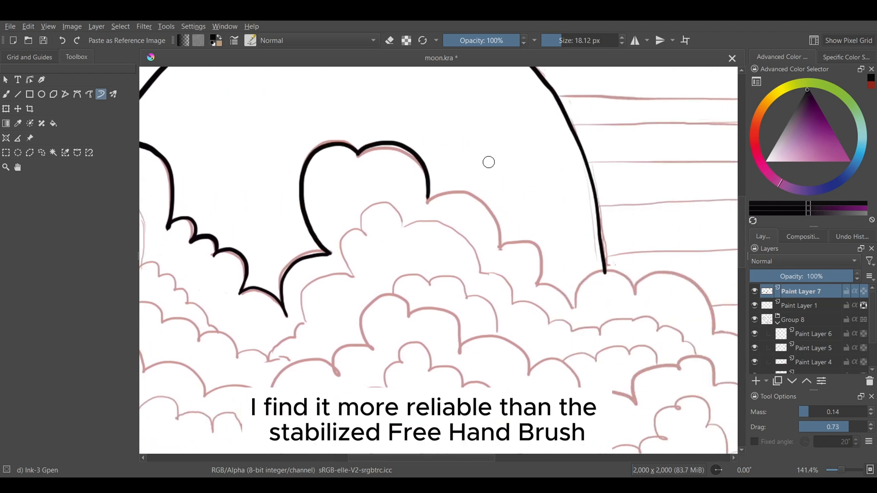
Step: Extend the topmost thick cloud outline from the central cloud past the moon to the circle's right edge
{"action": "mouse_move", "coordinate": [427, 201]}
{"action": "left_mouse_down"}
{"action": "mouse_move", "coordinate": [446, 190]}
{"action": "mouse_move", "coordinate": [501, 248]}
{"action": "mouse_move", "coordinate": [516, 238]}
{"action": "mouse_move", "coordinate": [539, 283]}
{"action": "mouse_move", "coordinate": [574, 308]}
{"action": "mouse_move", "coordinate": [609, 273]}
{"action": "mouse_move", "coordinate": [636, 293]}
{"action": "mouse_move", "coordinate": [666, 271]}
{"action": "mouse_move", "coordinate": [711, 322]}
{"action": "mouse_move", "coordinate": [709, 333]}
{"action": "left_mouse_up"}
{"action": "left_click_drag", "start_coordinate": [715, 280], "coordinate": [371, 209]}
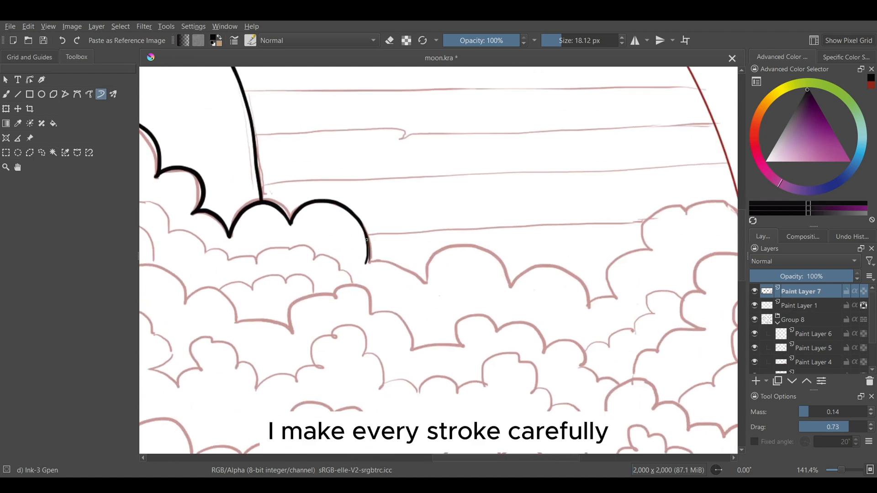
{"action": "mouse_move", "coordinate": [366, 239]}
{"action": "left_mouse_down"}
{"action": "mouse_move", "coordinate": [375, 257]}
{"action": "mouse_move", "coordinate": [412, 268]}
{"action": "mouse_move", "coordinate": [423, 282]}
{"action": "mouse_move", "coordinate": [429, 262]}
{"action": "mouse_move", "coordinate": [472, 245]}
{"action": "mouse_move", "coordinate": [511, 281]}
{"action": "mouse_move", "coordinate": [540, 263]}
{"action": "mouse_move", "coordinate": [604, 287]}
{"action": "mouse_move", "coordinate": [591, 301]}
{"action": "mouse_move", "coordinate": [618, 292]}
{"action": "mouse_move", "coordinate": [609, 288]}
{"action": "mouse_move", "coordinate": [618, 262]}
{"action": "mouse_move", "coordinate": [662, 240]}
{"action": "mouse_move", "coordinate": [651, 249]}
{"action": "mouse_move", "coordinate": [644, 226]}
{"action": "mouse_move", "coordinate": [674, 204]}
{"action": "mouse_move", "coordinate": [689, 213]}
{"action": "mouse_move", "coordinate": [707, 200]}
{"action": "mouse_move", "coordinate": [736, 212]}
{"action": "left_mouse_up"}
Step: Ink the second thick cloud outline across the circle and the remaining thick cloud outlines in the lower rows
{"action": "scroll", "coordinate": [360, 206], "scroll_direction": "down", "scroll_amount": 3}
{"action": "scroll", "coordinate": [256, 241], "scroll_direction": "up", "scroll_amount": 3}
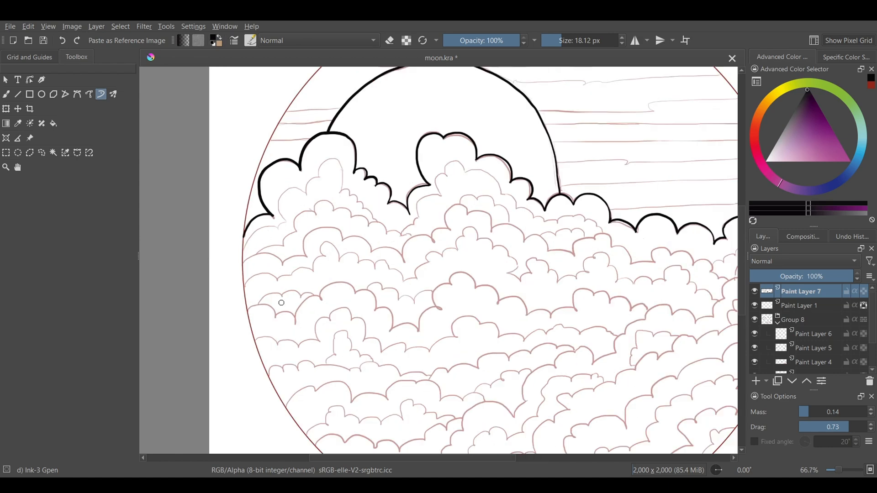
{"action": "mouse_move", "coordinate": [217, 272]}
{"action": "left_mouse_down"}
{"action": "mouse_move", "coordinate": [221, 256]}
{"action": "mouse_move", "coordinate": [301, 264]}
{"action": "mouse_move", "coordinate": [315, 249]}
{"action": "mouse_move", "coordinate": [350, 246]}
{"action": "mouse_move", "coordinate": [390, 183]}
{"action": "mouse_move", "coordinate": [463, 178]}
{"action": "mouse_move", "coordinate": [486, 208]}
{"action": "mouse_move", "coordinate": [491, 233]}
{"action": "mouse_move", "coordinate": [568, 227]}
{"action": "mouse_move", "coordinate": [574, 215]}
{"action": "mouse_move", "coordinate": [629, 202]}
{"action": "mouse_move", "coordinate": [670, 178]}
{"action": "mouse_move", "coordinate": [653, 148]}
{"action": "mouse_move", "coordinate": [715, 129]}
{"action": "left_mouse_up"}
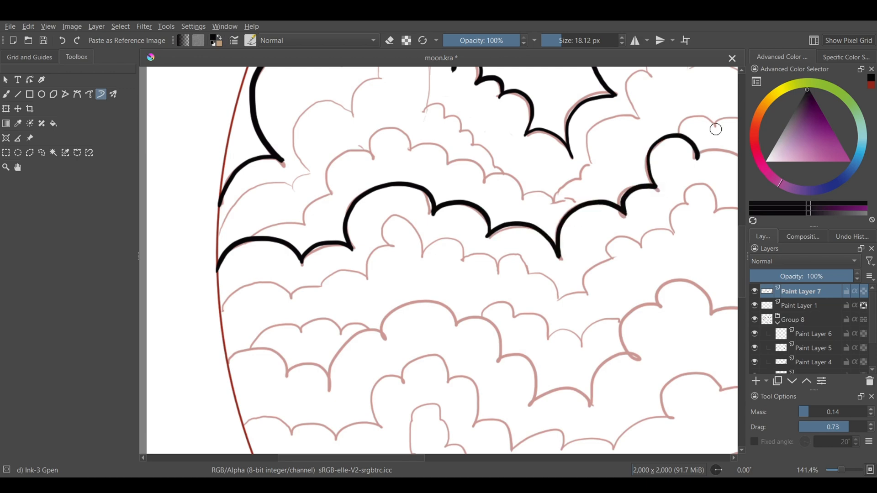
{"action": "left_click_drag", "start_coordinate": [659, 235], "coordinate": [269, 286]}
{"action": "mouse_move", "coordinate": [304, 210]}
{"action": "left_mouse_down"}
{"action": "mouse_move", "coordinate": [352, 223]}
{"action": "mouse_move", "coordinate": [347, 245]}
{"action": "mouse_move", "coordinate": [360, 233]}
{"action": "mouse_move", "coordinate": [405, 235]}
{"action": "mouse_move", "coordinate": [441, 257]}
{"action": "mouse_move", "coordinate": [418, 263]}
{"action": "mouse_move", "coordinate": [463, 256]}
{"action": "mouse_move", "coordinate": [514, 265]}
{"action": "mouse_move", "coordinate": [472, 283]}
{"action": "mouse_move", "coordinate": [525, 297]}
{"action": "mouse_move", "coordinate": [529, 268]}
{"action": "mouse_move", "coordinate": [597, 247]}
{"action": "mouse_move", "coordinate": [608, 278]}
{"action": "mouse_move", "coordinate": [643, 286]}
{"action": "mouse_move", "coordinate": [648, 313]}
{"action": "mouse_move", "coordinate": [699, 310]}
{"action": "mouse_move", "coordinate": [707, 280]}
{"action": "mouse_move", "coordinate": [733, 295]}
{"action": "left_mouse_up"}
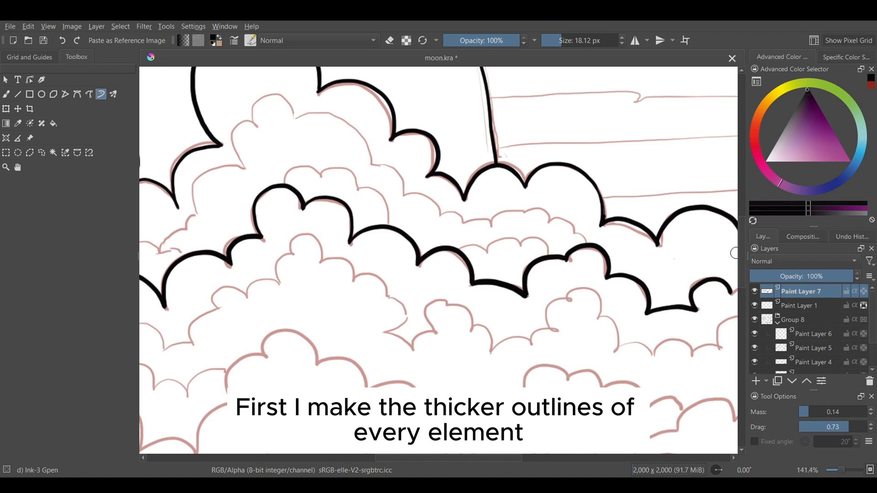
{"action": "left_click_drag", "start_coordinate": [491, 307], "coordinate": [170, 284]}
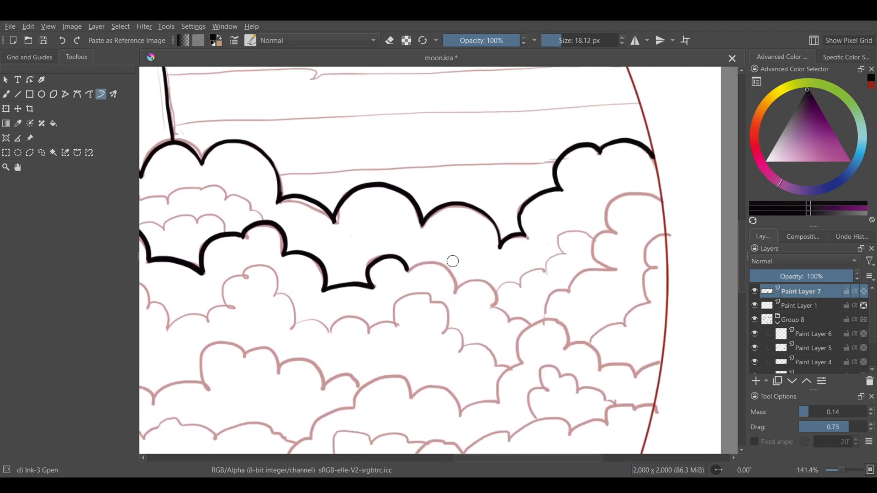
{"action": "mouse_move", "coordinate": [407, 271]}
{"action": "left_mouse_down"}
{"action": "mouse_move", "coordinate": [459, 279]}
{"action": "mouse_move", "coordinate": [458, 291]}
{"action": "mouse_move", "coordinate": [482, 281]}
{"action": "mouse_move", "coordinate": [512, 326]}
{"action": "mouse_move", "coordinate": [578, 282]}
{"action": "mouse_move", "coordinate": [606, 242]}
{"action": "mouse_move", "coordinate": [612, 270]}
{"action": "mouse_move", "coordinate": [603, 256]}
{"action": "mouse_move", "coordinate": [620, 228]}
{"action": "mouse_move", "coordinate": [623, 196]}
{"action": "mouse_move", "coordinate": [662, 203]}
{"action": "left_mouse_up"}
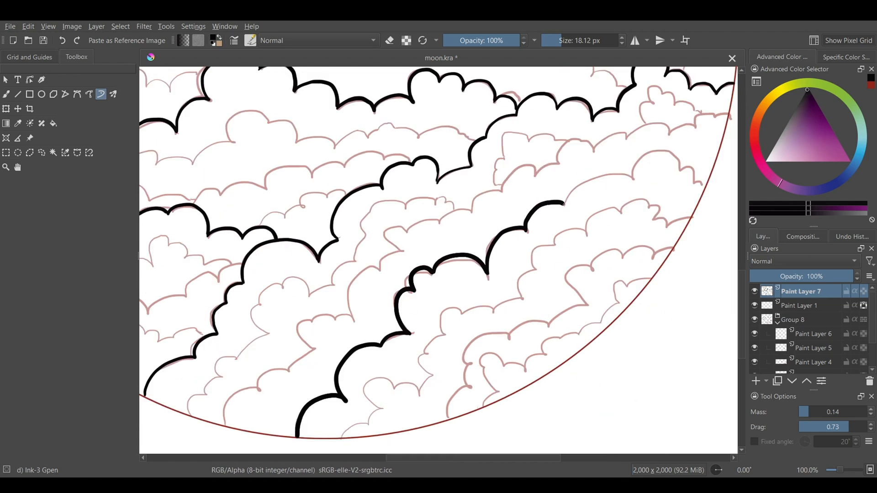
{"action": "mouse_move", "coordinate": [564, 202]}
{"action": "left_mouse_down"}
{"action": "mouse_move", "coordinate": [680, 164]}
{"action": "mouse_move", "coordinate": [708, 186]}
{"action": "left_mouse_up"}
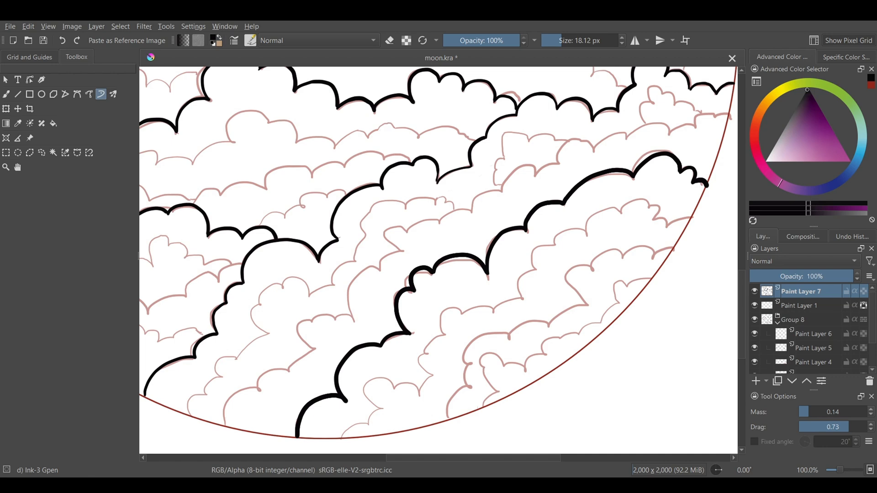
Step: Set the brush size to 6.64 px and ink the thin inner detail line of the upper-left cloud
{"action": "scroll", "coordinate": [412, 312], "scroll_direction": "down", "scroll_amount": 3}
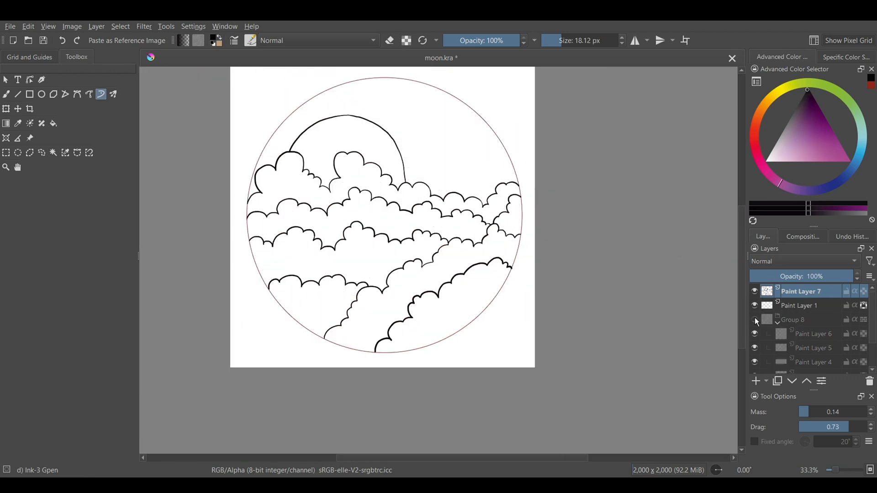
{"action": "left_click", "coordinate": [555, 41]}
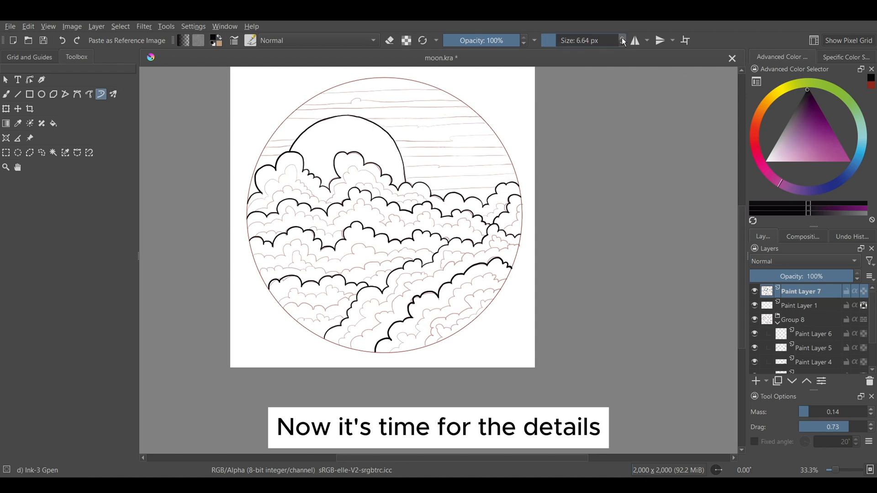
{"action": "scroll", "coordinate": [259, 188], "scroll_direction": "up", "scroll_amount": 5}
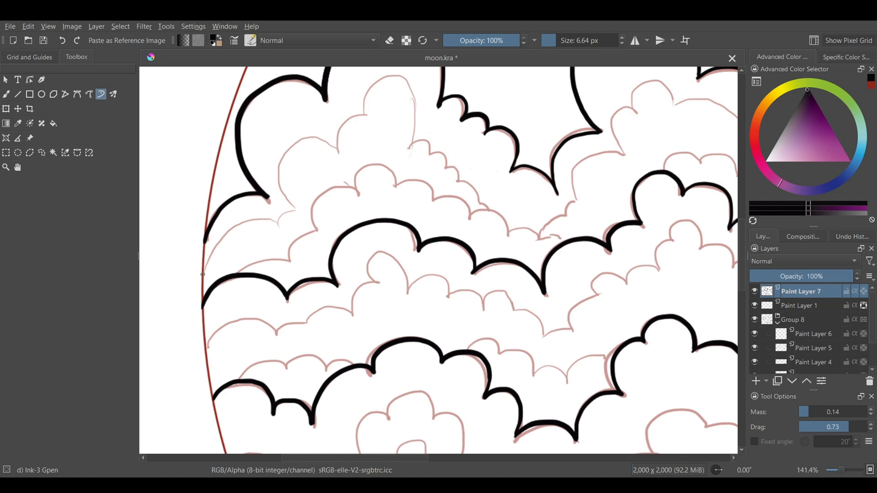
{"action": "mouse_move", "coordinate": [211, 258]}
{"action": "left_mouse_down"}
{"action": "mouse_move", "coordinate": [233, 233]}
{"action": "mouse_move", "coordinate": [292, 209]}
{"action": "mouse_move", "coordinate": [280, 171]}
{"action": "mouse_move", "coordinate": [311, 139]}
{"action": "mouse_move", "coordinate": [339, 149]}
{"action": "left_mouse_up"}
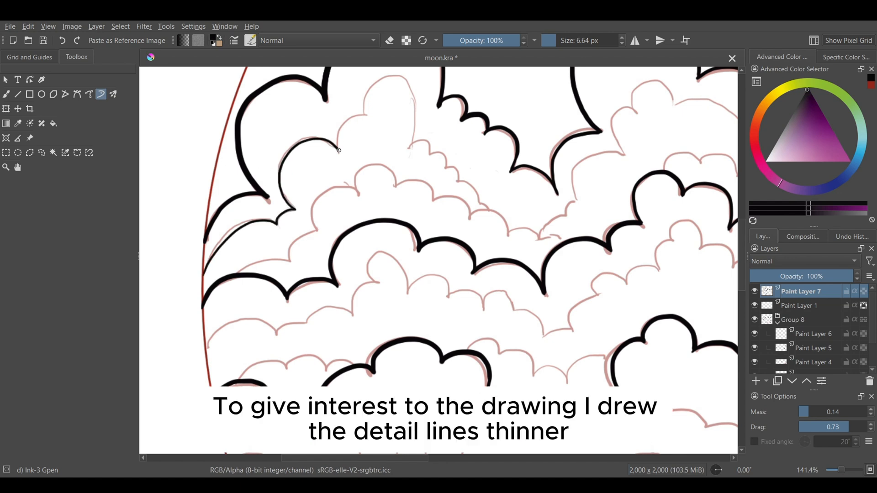
{"action": "mouse_move", "coordinate": [364, 113]}
{"action": "left_mouse_down"}
{"action": "mouse_move", "coordinate": [399, 77]}
{"action": "mouse_move", "coordinate": [408, 148]}
{"action": "left_mouse_up"}
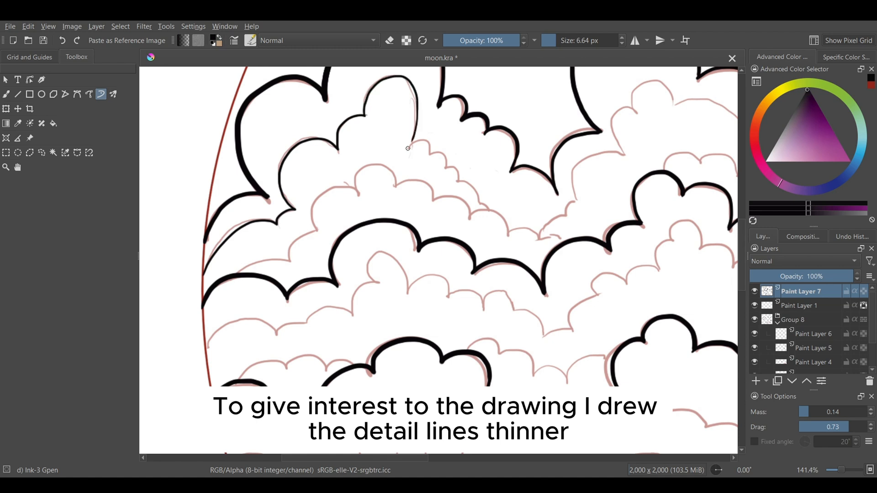
{"action": "left_click_drag", "start_coordinate": [461, 179], "coordinate": [464, 182]}
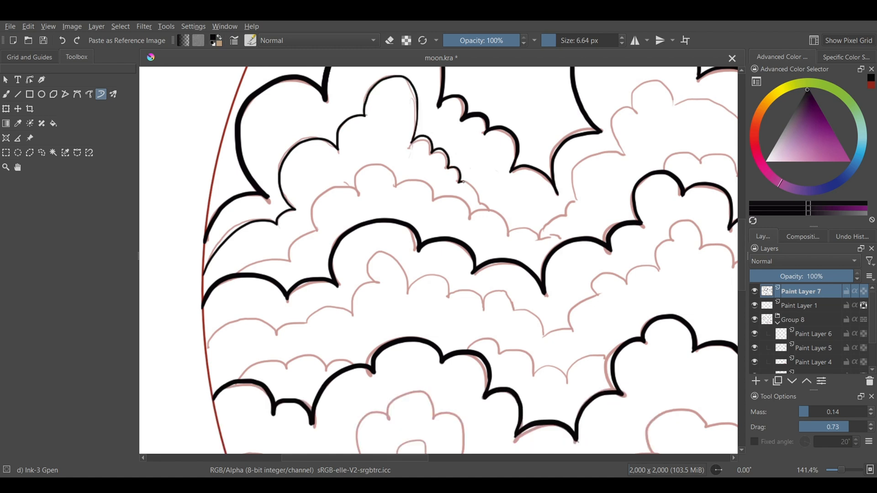
Step: Ink the second thin detail line beneath the first one in the upper-left cloud
{"action": "left_click_drag", "start_coordinate": [241, 274], "coordinate": [267, 258]}
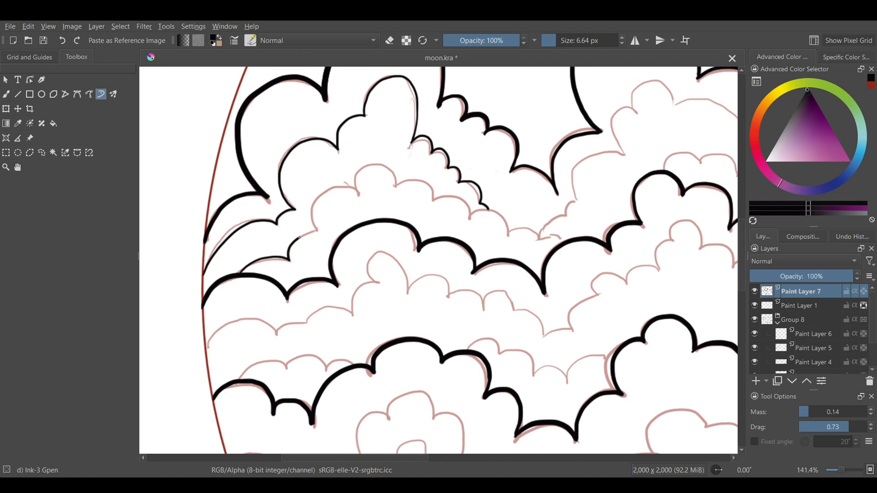
{"action": "mouse_move", "coordinate": [319, 232]}
{"action": "left_mouse_down"}
{"action": "mouse_move", "coordinate": [329, 189]}
{"action": "mouse_move", "coordinate": [353, 189]}
{"action": "mouse_move", "coordinate": [369, 168]}
{"action": "left_mouse_up"}
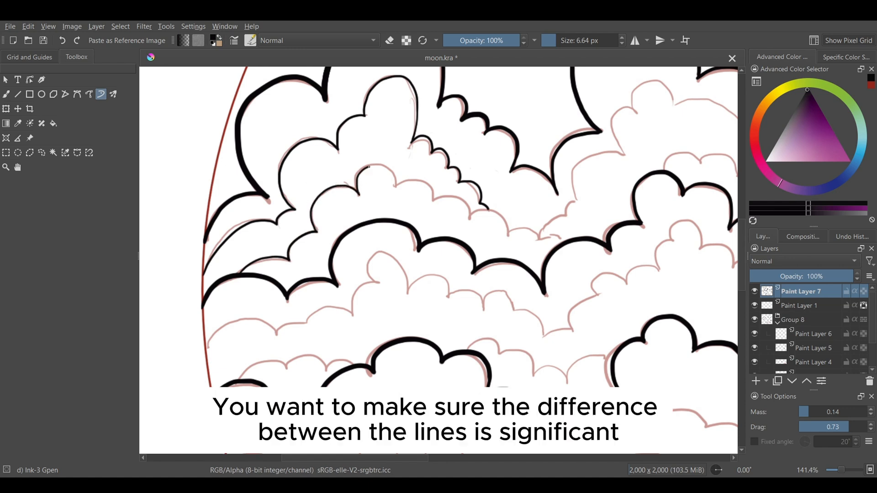
{"action": "left_click_drag", "start_coordinate": [434, 202], "coordinate": [465, 201]}
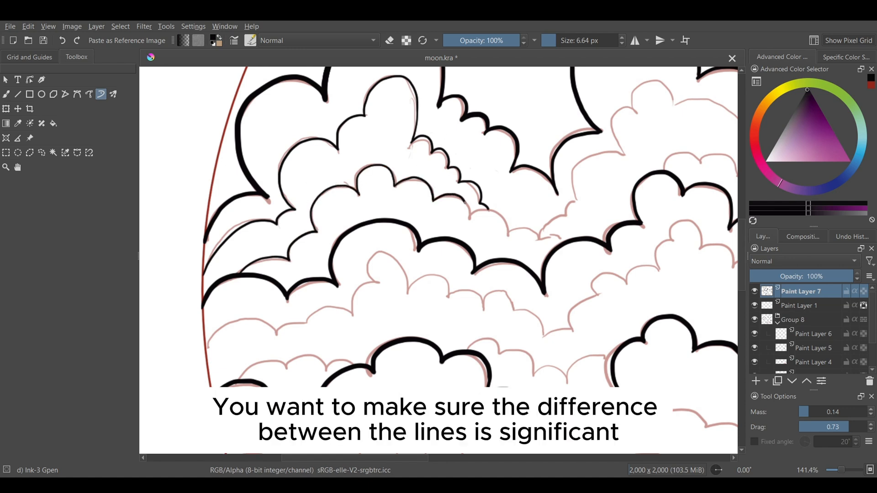
Step: Ink the thin inner detail lines of the central cloud below the moon, including the smaller puff beneath them
{"action": "mouse_move", "coordinate": [538, 237]}
{"action": "left_mouse_down"}
{"action": "mouse_move", "coordinate": [641, 110]}
{"action": "mouse_move", "coordinate": [676, 84]}
{"action": "left_mouse_up"}
{"action": "scroll", "coordinate": [375, 179], "scroll_direction": "down", "scroll_amount": 4}
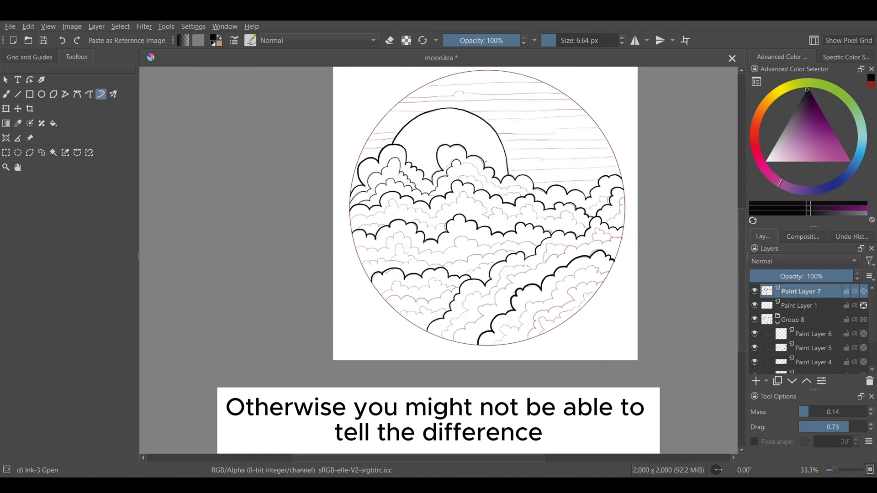
{"action": "scroll", "coordinate": [485, 161], "scroll_direction": "up", "scroll_amount": 4}
{"action": "mouse_move", "coordinate": [416, 175]}
{"action": "left_mouse_down"}
{"action": "mouse_move", "coordinate": [450, 166]}
{"action": "mouse_move", "coordinate": [477, 184]}
{"action": "mouse_move", "coordinate": [481, 218]}
{"action": "mouse_move", "coordinate": [505, 217]}
{"action": "mouse_move", "coordinate": [518, 245]}
{"action": "mouse_move", "coordinate": [541, 246]}
{"action": "mouse_move", "coordinate": [581, 276]}
{"action": "mouse_move", "coordinate": [661, 264]}
{"action": "mouse_move", "coordinate": [697, 288]}
{"action": "left_mouse_up"}
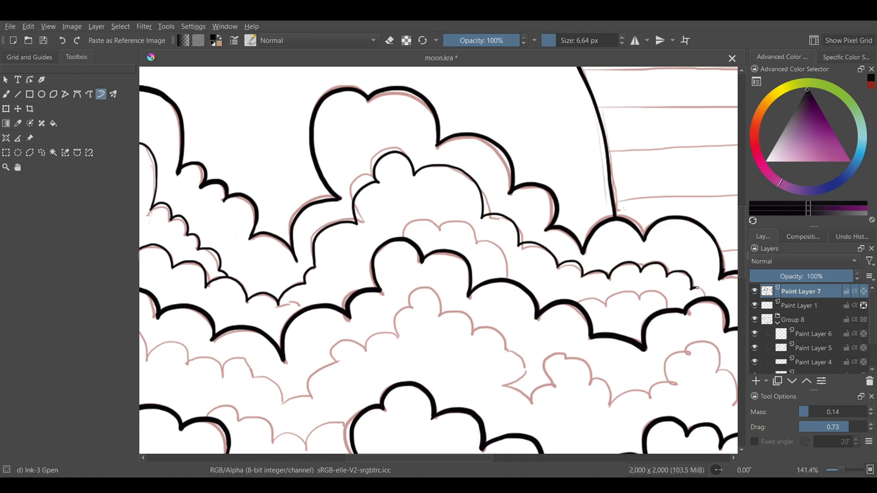
{"action": "mouse_move", "coordinate": [404, 236]}
{"action": "left_mouse_down"}
{"action": "mouse_move", "coordinate": [456, 223]}
{"action": "mouse_move", "coordinate": [476, 245]}
{"action": "mouse_move", "coordinate": [497, 244]}
{"action": "mouse_move", "coordinate": [502, 277]}
{"action": "left_mouse_up"}
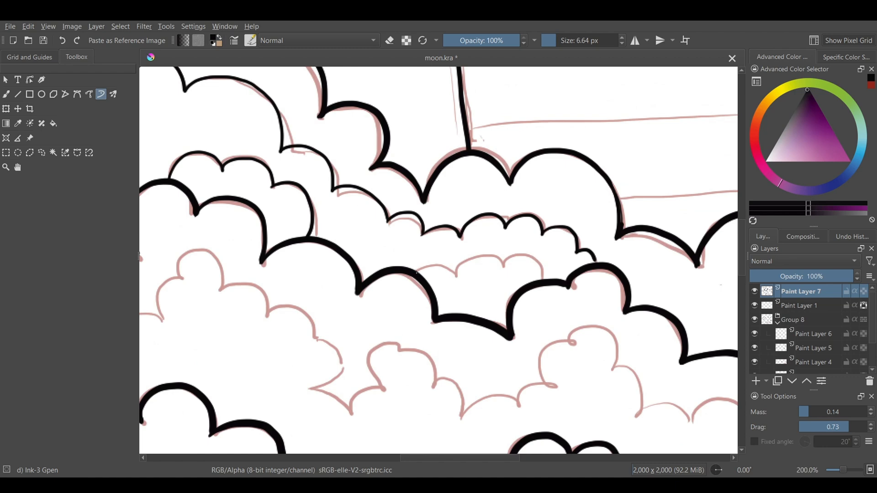
Step: Ink the thin detail lines of the small puffs right of the central cloud and along the circle's right edge
{"action": "mouse_move", "coordinate": [416, 273]}
{"action": "left_mouse_down"}
{"action": "mouse_move", "coordinate": [514, 255]}
{"action": "mouse_move", "coordinate": [562, 281]}
{"action": "mouse_move", "coordinate": [600, 272]}
{"action": "mouse_move", "coordinate": [623, 232]}
{"action": "mouse_move", "coordinate": [705, 237]}
{"action": "mouse_move", "coordinate": [699, 300]}
{"action": "mouse_move", "coordinate": [662, 324]}
{"action": "left_mouse_up"}
{"action": "scroll", "coordinate": [533, 254], "scroll_direction": "down", "scroll_amount": 4}
{"action": "scroll", "coordinate": [685, 275], "scroll_direction": "up", "scroll_amount": 3}
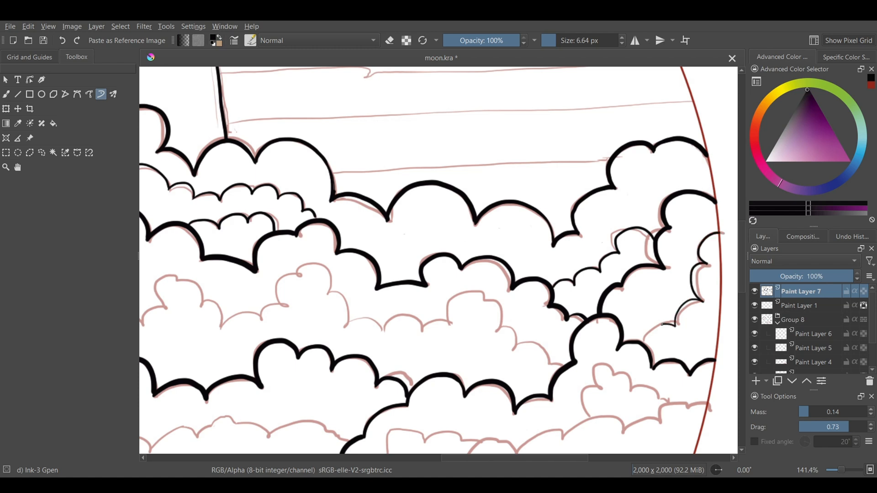
{"action": "mouse_move", "coordinate": [590, 418]}
{"action": "left_mouse_down"}
{"action": "mouse_move", "coordinate": [598, 370]}
{"action": "mouse_move", "coordinate": [632, 391]}
{"action": "mouse_move", "coordinate": [654, 392]}
{"action": "left_mouse_up"}
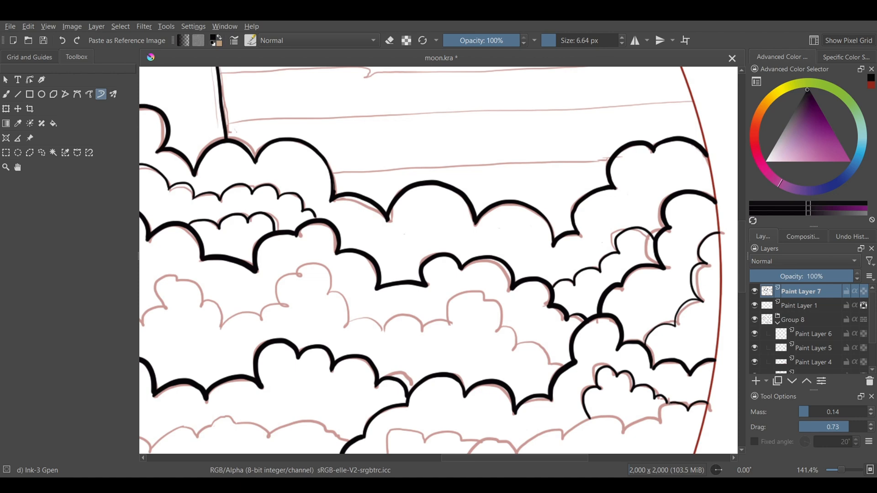
{"action": "left_click_drag", "start_coordinate": [592, 424], "coordinate": [624, 420]}
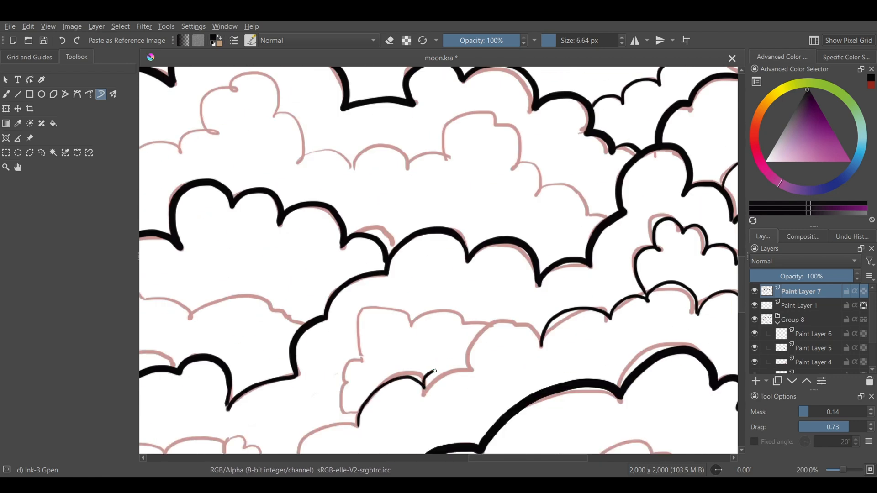
Step: Ink the upper part of the thin detail line inside the diagonal cloud in the lower right of the circle
{"action": "mouse_move", "coordinate": [432, 373]}
{"action": "left_mouse_down"}
{"action": "mouse_move", "coordinate": [489, 324]}
{"action": "mouse_move", "coordinate": [541, 347]}
{"action": "left_mouse_up"}
{"action": "mouse_move", "coordinate": [344, 421]}
{"action": "left_mouse_down"}
{"action": "mouse_move", "coordinate": [347, 387]}
{"action": "mouse_move", "coordinate": [363, 361]}
{"action": "mouse_move", "coordinate": [364, 324]}
{"action": "mouse_move", "coordinate": [474, 334]}
{"action": "left_mouse_up"}
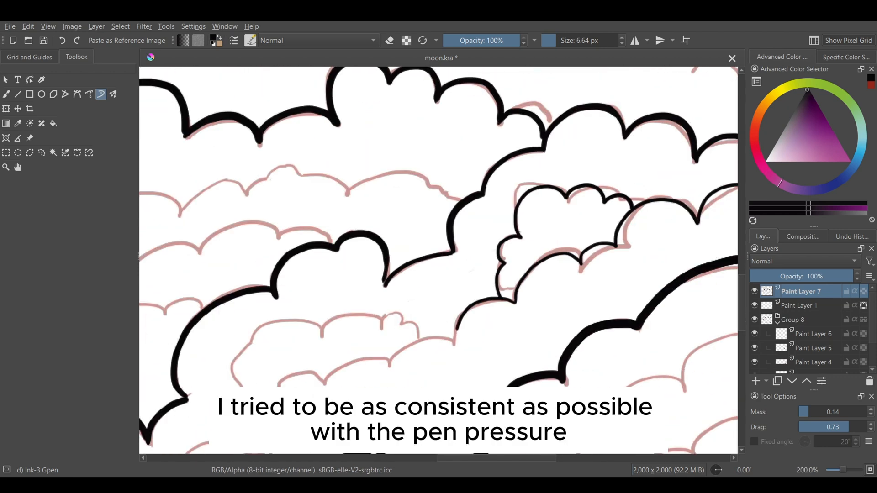
{"action": "mouse_move", "coordinate": [313, 417]}
{"action": "left_mouse_down"}
{"action": "mouse_move", "coordinate": [337, 363]}
{"action": "mouse_move", "coordinate": [453, 326]}
{"action": "left_mouse_up"}
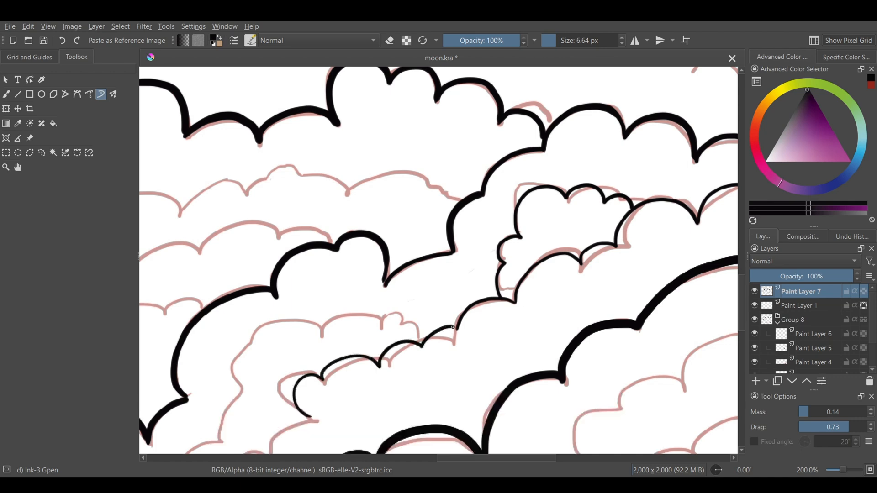
Step: Continue the diagonal cloud's thin detail line down over its lower puffs to the circle's bottom edge
{"action": "left_click_drag", "start_coordinate": [284, 248], "coordinate": [458, 70]}
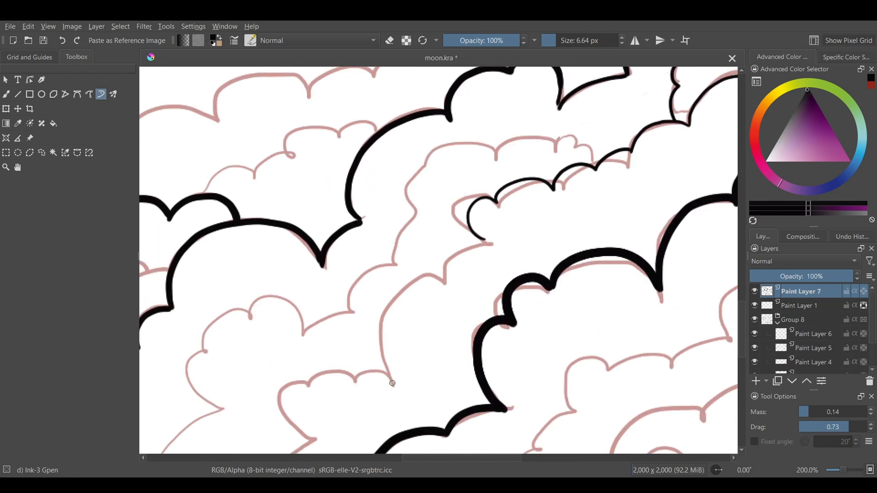
{"action": "mouse_move", "coordinate": [393, 383]}
{"action": "left_mouse_down"}
{"action": "mouse_move", "coordinate": [380, 351]}
{"action": "mouse_move", "coordinate": [416, 288]}
{"action": "mouse_move", "coordinate": [445, 277]}
{"action": "mouse_move", "coordinate": [485, 239]}
{"action": "left_mouse_up"}
{"action": "mouse_move", "coordinate": [390, 378]}
{"action": "left_mouse_down"}
{"action": "mouse_move", "coordinate": [352, 373]}
{"action": "mouse_move", "coordinate": [284, 386]}
{"action": "mouse_move", "coordinate": [315, 439]}
{"action": "left_mouse_up"}
{"action": "left_click_drag", "start_coordinate": [554, 283], "coordinate": [599, 143]}
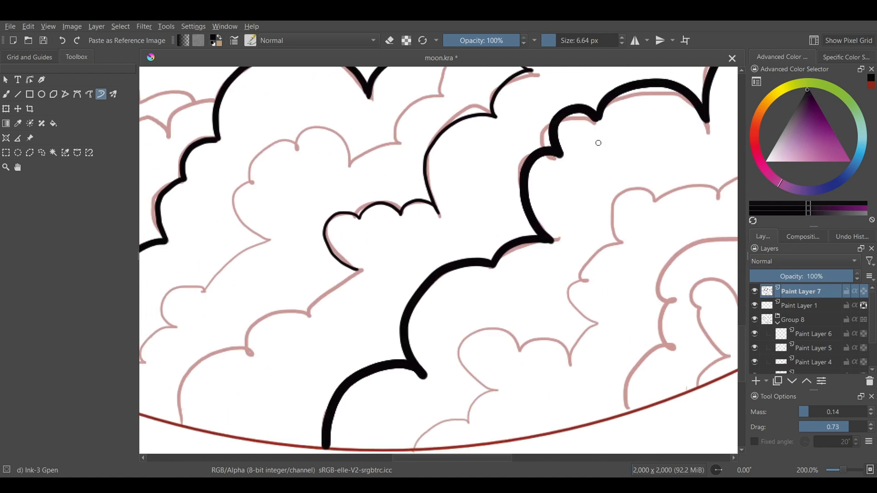
{"action": "left_click_drag", "start_coordinate": [309, 304], "coordinate": [361, 270]}
{"action": "mouse_move", "coordinate": [251, 353]}
{"action": "left_mouse_down"}
{"action": "mouse_move", "coordinate": [283, 308]}
{"action": "mouse_move", "coordinate": [309, 315]}
{"action": "left_mouse_up"}
{"action": "mouse_move", "coordinate": [184, 424]}
{"action": "left_mouse_down"}
{"action": "mouse_move", "coordinate": [223, 353]}
{"action": "mouse_move", "coordinate": [251, 350]}
{"action": "left_mouse_up"}
Step: Ink the neighbouring thin detail line to the left, from the circle's bottom edge up along the small puffs
{"action": "left_click_drag", "start_coordinate": [599, 144], "coordinate": [664, 138]}
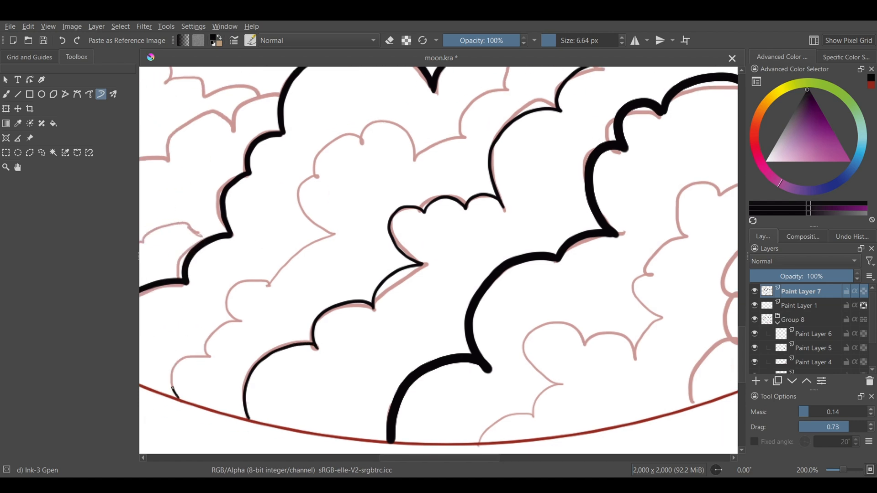
{"action": "left_click_drag", "start_coordinate": [172, 388], "coordinate": [210, 356]}
{"action": "mouse_move", "coordinate": [210, 357]}
{"action": "left_mouse_down"}
{"action": "mouse_move", "coordinate": [205, 336]}
{"action": "mouse_move", "coordinate": [241, 321]}
{"action": "left_mouse_up"}
{"action": "mouse_move", "coordinate": [241, 321]}
{"action": "left_mouse_down"}
{"action": "mouse_move", "coordinate": [253, 280]}
{"action": "mouse_move", "coordinate": [269, 285]}
{"action": "left_mouse_up"}
{"action": "left_click_drag", "start_coordinate": [269, 285], "coordinate": [276, 270]}
Step: Ink the three thin detail lines of the bottom-right cloud, below its thick outline and along the circle's edge
{"action": "left_click_drag", "start_coordinate": [494, 193], "coordinate": [511, 184]}
{"action": "mouse_move", "coordinate": [511, 184]}
{"action": "left_mouse_down"}
{"action": "mouse_move", "coordinate": [504, 171]}
{"action": "mouse_move", "coordinate": [555, 130]}
{"action": "mouse_move", "coordinate": [588, 135]}
{"action": "mouse_move", "coordinate": [616, 102]}
{"action": "mouse_move", "coordinate": [674, 95]}
{"action": "mouse_move", "coordinate": [696, 125]}
{"action": "mouse_move", "coordinate": [731, 113]}
{"action": "left_mouse_up"}
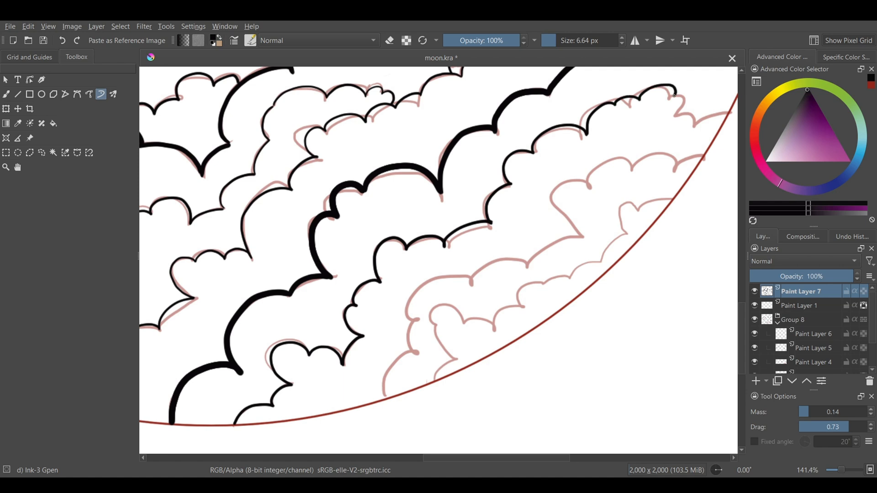
{"action": "mouse_move", "coordinate": [386, 398]}
{"action": "left_mouse_down"}
{"action": "mouse_move", "coordinate": [418, 352]}
{"action": "mouse_move", "coordinate": [416, 295]}
{"action": "mouse_move", "coordinate": [571, 227]}
{"action": "mouse_move", "coordinate": [611, 165]}
{"action": "mouse_move", "coordinate": [679, 167]}
{"action": "left_mouse_up"}
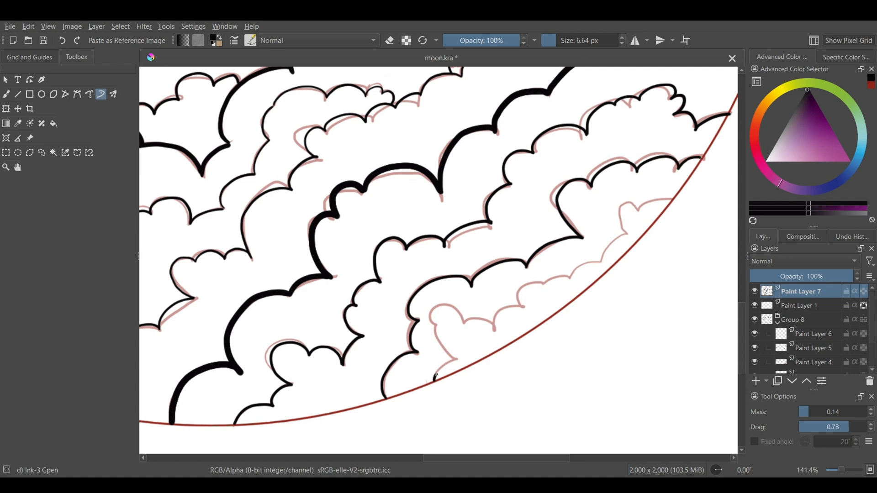
{"action": "mouse_move", "coordinate": [436, 376]}
{"action": "left_mouse_down"}
{"action": "mouse_move", "coordinate": [435, 322]}
{"action": "mouse_move", "coordinate": [489, 323]}
{"action": "mouse_move", "coordinate": [529, 286]}
{"action": "mouse_move", "coordinate": [601, 262]}
{"action": "mouse_move", "coordinate": [636, 204]}
{"action": "mouse_move", "coordinate": [666, 202]}
{"action": "left_mouse_up"}
Step: Hide the sketch group Group 8 to examine the clean cloud lineart, and show the group again
{"action": "scroll", "coordinate": [378, 194], "scroll_direction": "down", "scroll_amount": 1}
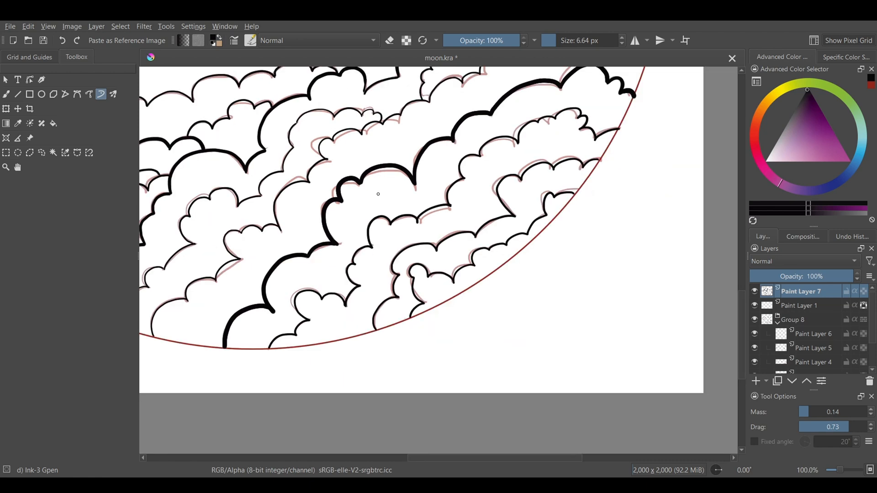
{"action": "scroll", "coordinate": [378, 194], "scroll_direction": "down", "scroll_amount": 5}
{"action": "scroll", "coordinate": [332, 122], "scroll_direction": "up", "scroll_amount": 2}
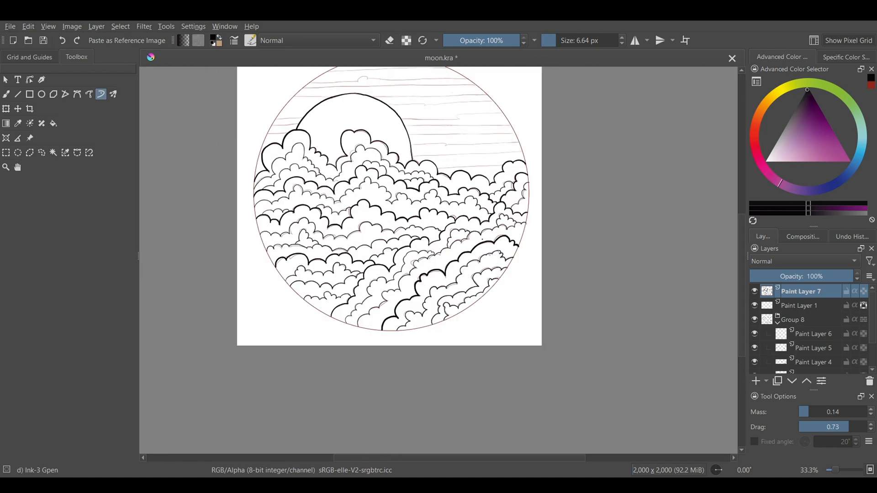
{"action": "left_click", "coordinate": [755, 320]}
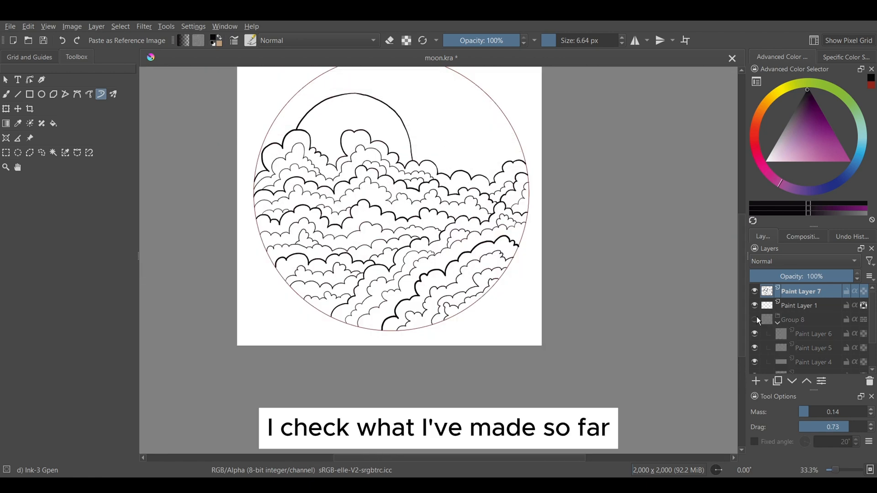
{"action": "left_click", "coordinate": [754, 319]}
Step: Add a new paint layer for the sky and ink the main thick horizontal sky lines with a 10.48 px brush
{"action": "scroll", "coordinate": [360, 96], "scroll_direction": "up", "scroll_amount": 2}
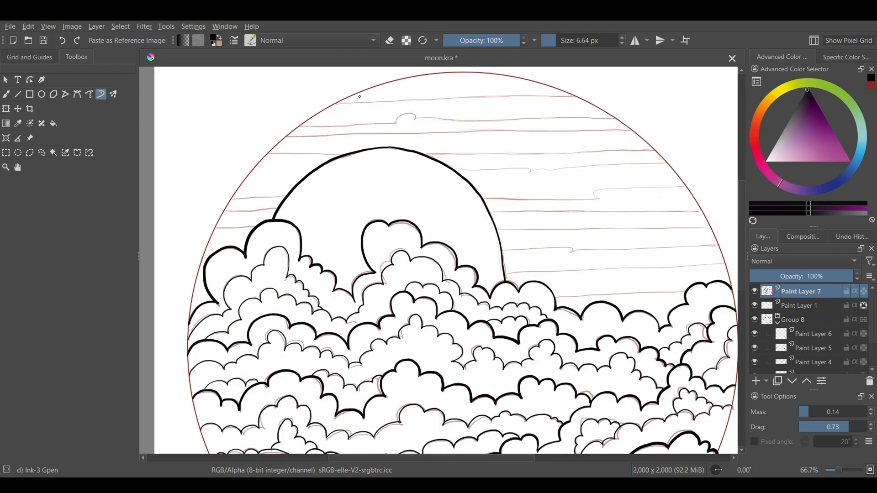
{"action": "left_click", "coordinate": [756, 382]}
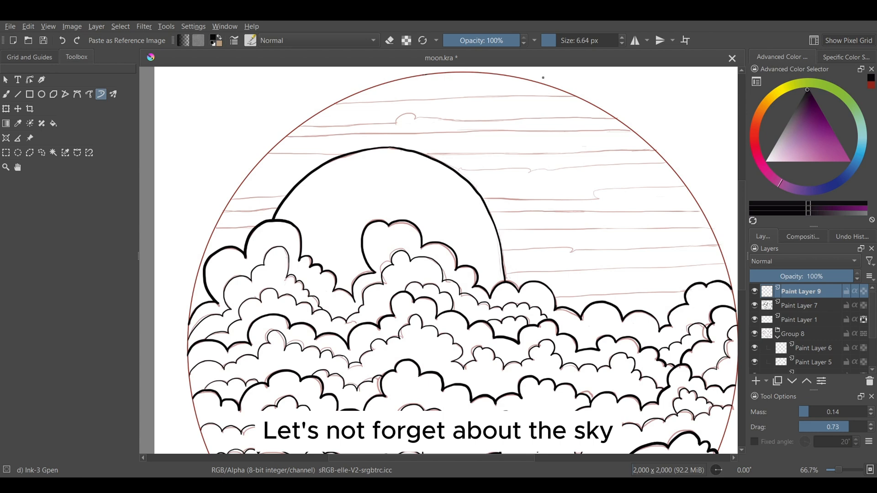
{"action": "key", "text": "bracketright"}
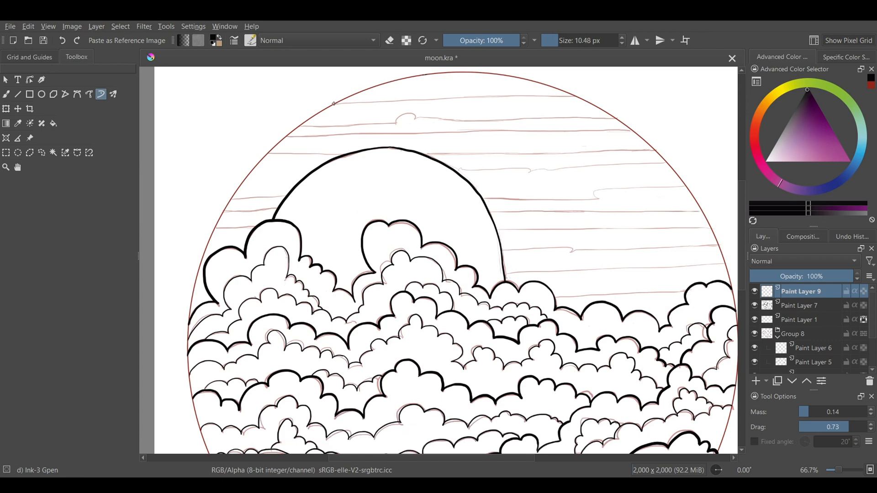
{"action": "left_click_drag", "start_coordinate": [365, 104], "coordinate": [572, 95]}
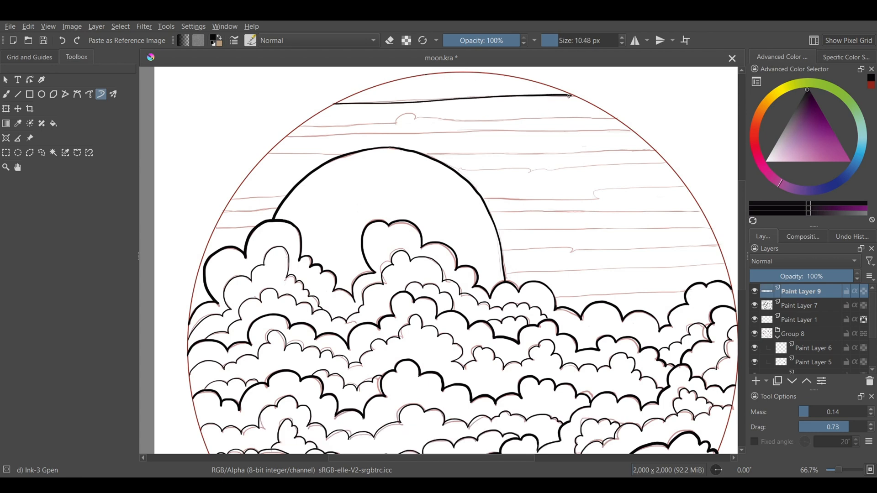
{"action": "left_click_drag", "start_coordinate": [428, 155], "coordinate": [656, 152]}
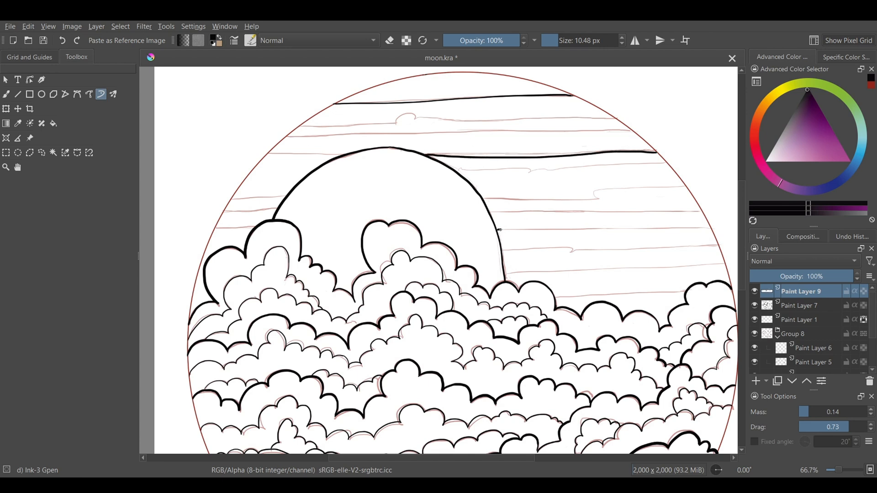
{"action": "left_click_drag", "start_coordinate": [500, 230], "coordinate": [710, 226]}
{"action": "key", "text": "ctrl+z"}
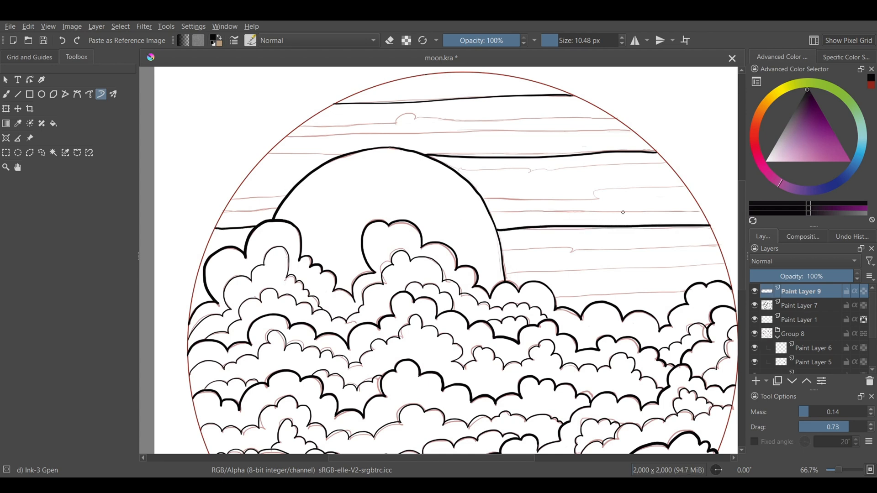
{"action": "left_click_drag", "start_coordinate": [555, 298], "coordinate": [684, 293]}
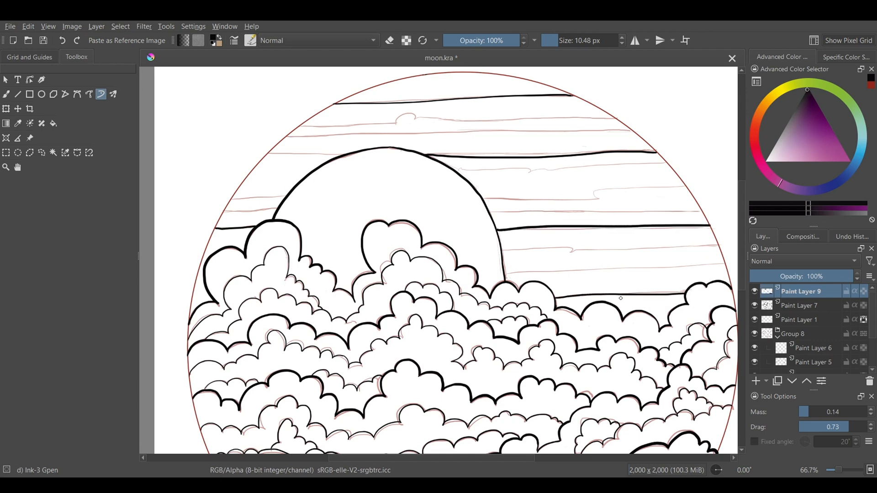
Step: Set the brush size to 4.48 px and ink the thin sky lines just above the clouds right of the moon
{"action": "left_click", "coordinate": [622, 43]}
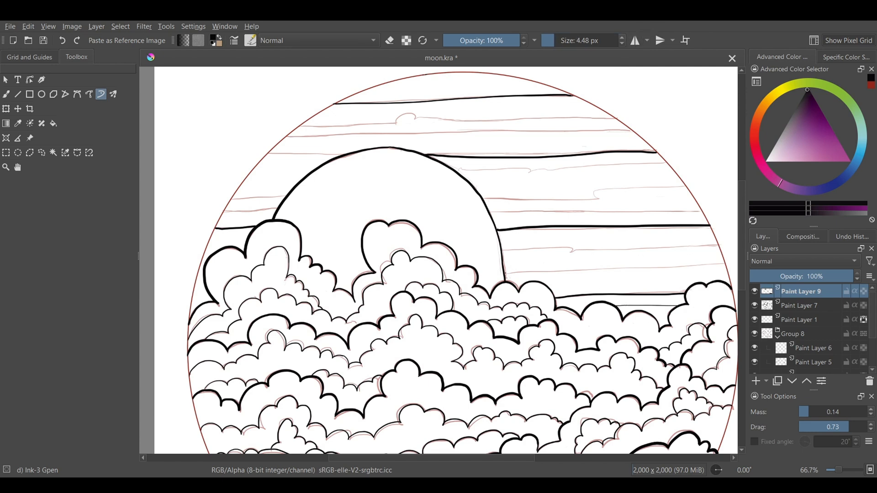
{"action": "left_click_drag", "start_coordinate": [505, 274], "coordinate": [723, 264]}
{"action": "left_click_drag", "start_coordinate": [574, 248], "coordinate": [720, 246]}
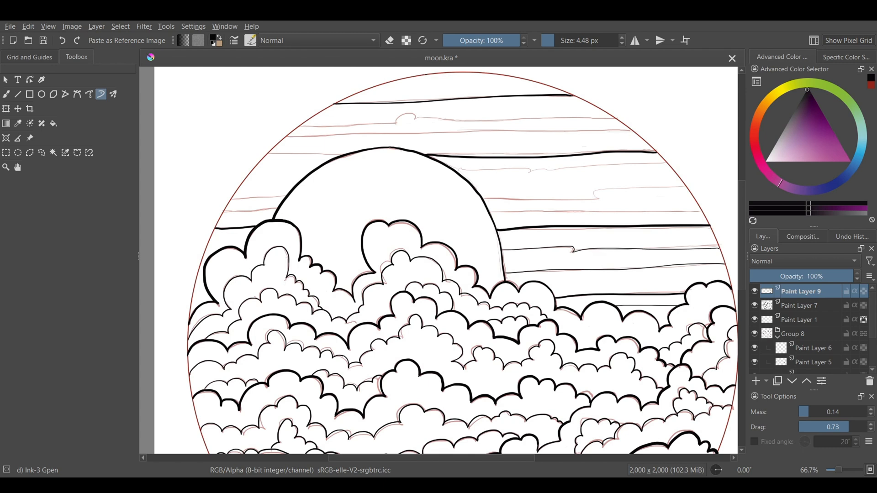
Step: Ink the thin horizontal sky lines on both sides of the moon and the full-width one just above it
{"action": "left_click_drag", "start_coordinate": [228, 211], "coordinate": [286, 196]}
{"action": "left_click_drag", "start_coordinate": [484, 200], "coordinate": [688, 187]}
{"action": "left_click_drag", "start_coordinate": [493, 214], "coordinate": [701, 212]}
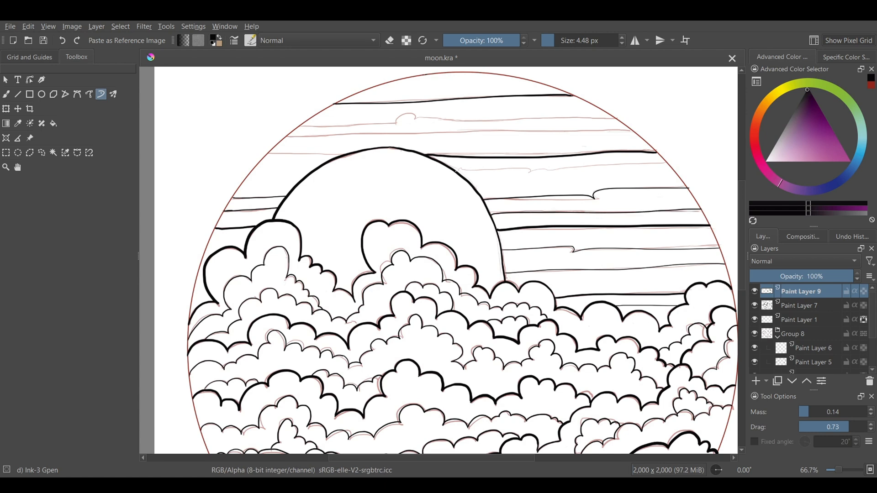
{"action": "left_click_drag", "start_coordinate": [455, 170], "coordinate": [667, 166]}
{"action": "left_click_drag", "start_coordinate": [288, 137], "coordinate": [635, 129]}
{"action": "left_click_drag", "start_coordinate": [269, 154], "coordinate": [347, 154]}
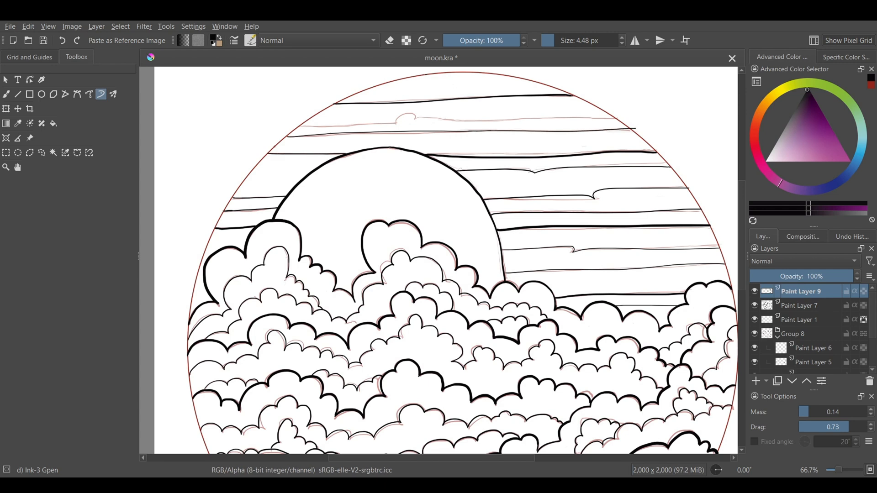
Step: Erase the thick sky line running right from the moon's top and redraw it thinner with an 8.59 px brush
{"action": "key", "text": "e"}
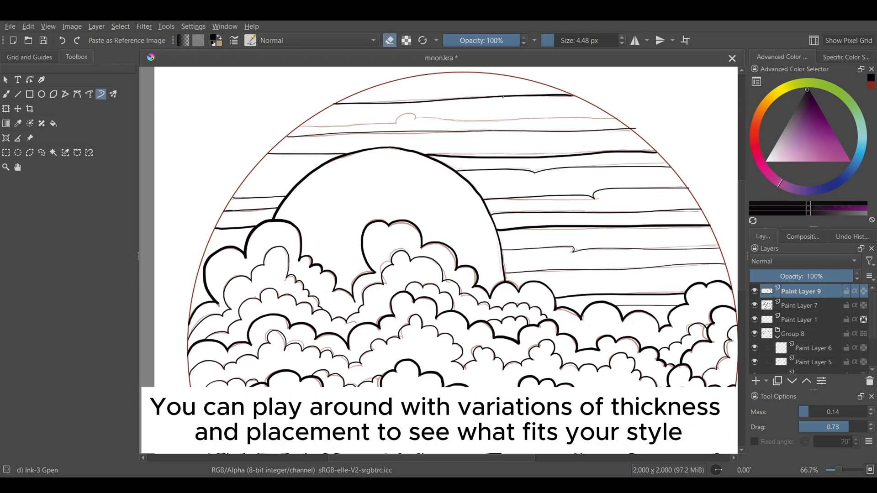
{"action": "left_click_drag", "start_coordinate": [478, 134], "coordinate": [484, 134]}
{"action": "left_click_drag", "start_coordinate": [426, 155], "coordinate": [661, 154]}
{"action": "key", "text": "bracketleft"}
{"action": "key", "text": "bracketleft"}
{"action": "key", "text": "bracketleft"}
{"action": "key", "text": "bracketleft"}
{"action": "key", "text": "bracketleft"}
{"action": "key", "text": "bracketleft"}
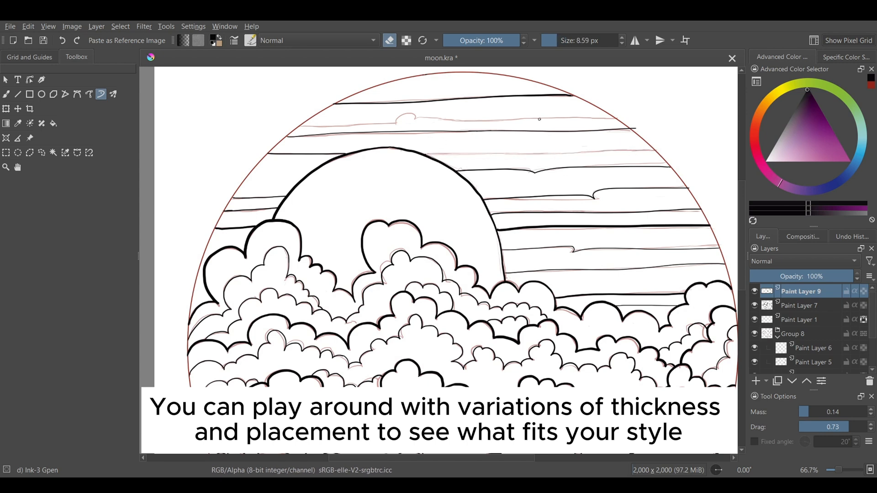
{"action": "key", "text": "e"}
{"action": "left_click_drag", "start_coordinate": [423, 154], "coordinate": [656, 150]}
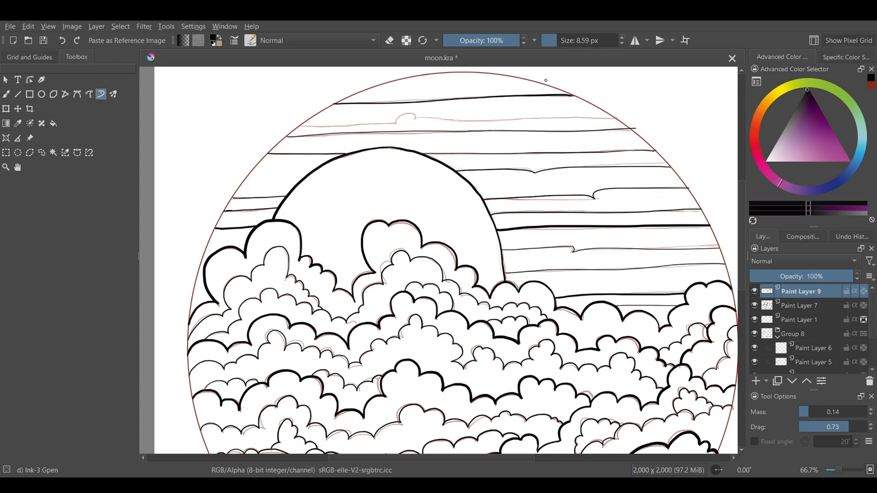
Step: Set the brush size to 6.71 px and ink the sky line with the small bump and another line near the circle's top
{"action": "key", "text": "bracketleft"}
{"action": "key", "text": "bracketleft"}
{"action": "key", "text": "bracketleft"}
{"action": "mouse_move", "coordinate": [299, 126]}
{"action": "left_mouse_down"}
{"action": "mouse_move", "coordinate": [401, 118]}
{"action": "mouse_move", "coordinate": [608, 125]}
{"action": "left_mouse_up"}
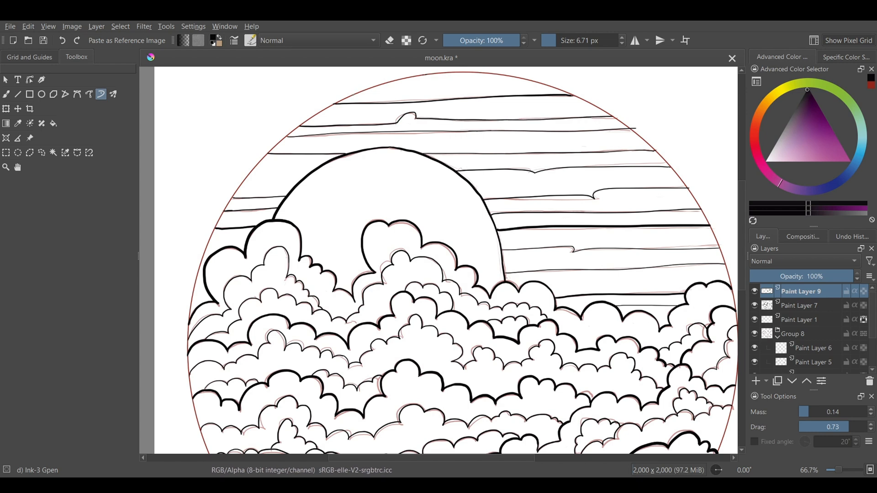
{"action": "left_click_drag", "start_coordinate": [352, 96], "coordinate": [551, 88]}
Step: Hide the sketch group Group 8 so only the finished lineart shows
{"action": "key", "text": "minus"}
{"action": "key", "text": "minus"}
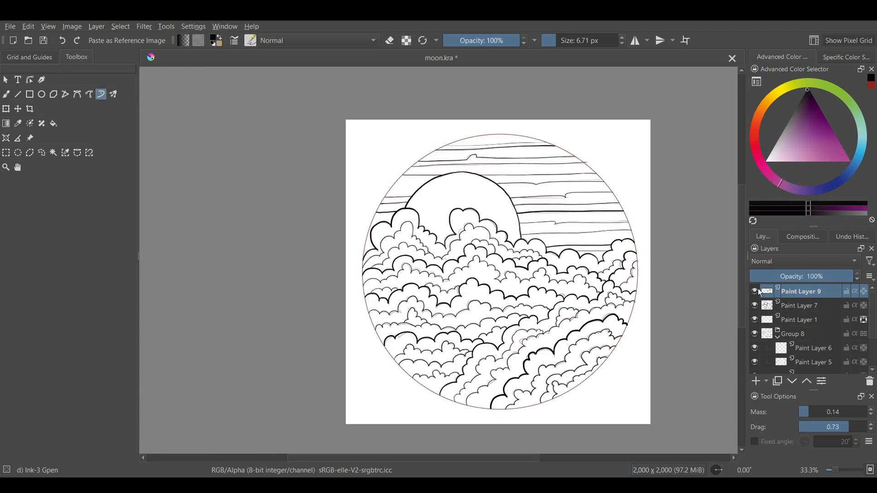
{"action": "left_click", "coordinate": [754, 334]}
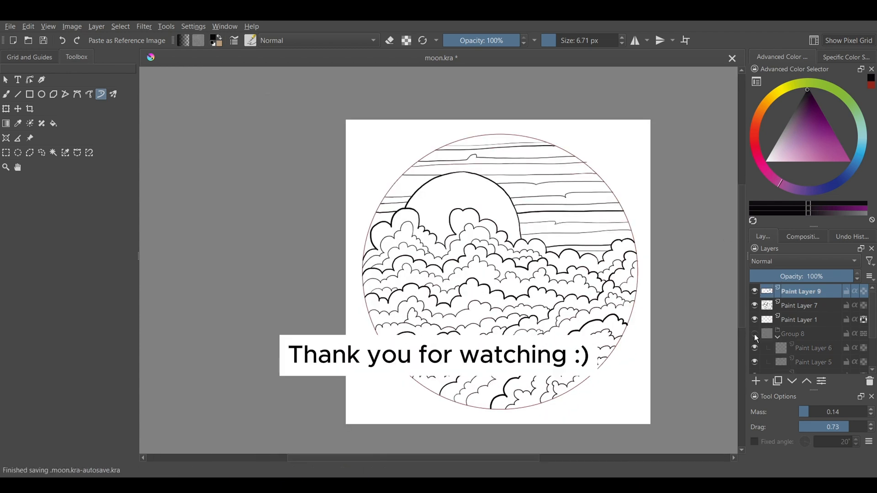